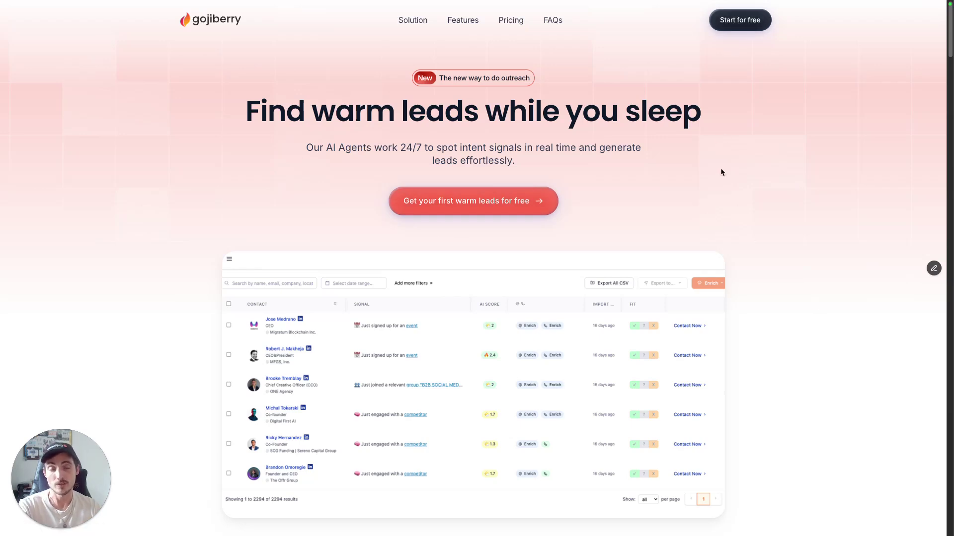
Open the GojiberryAi Autopilot Agent's editor to review its founder/CMO/CEO ICP in US, Canada, UK.
mouse_move(761, 2)
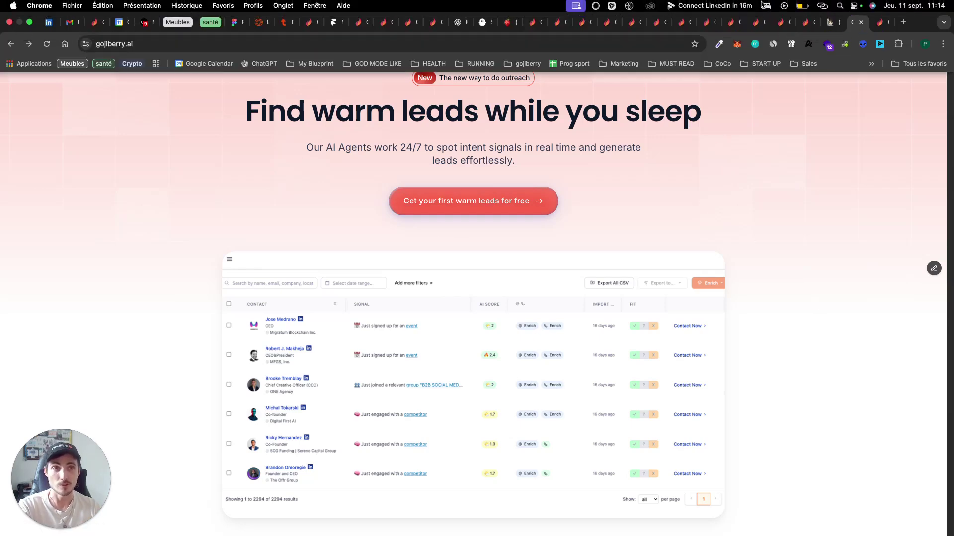
left_click(876, 27)
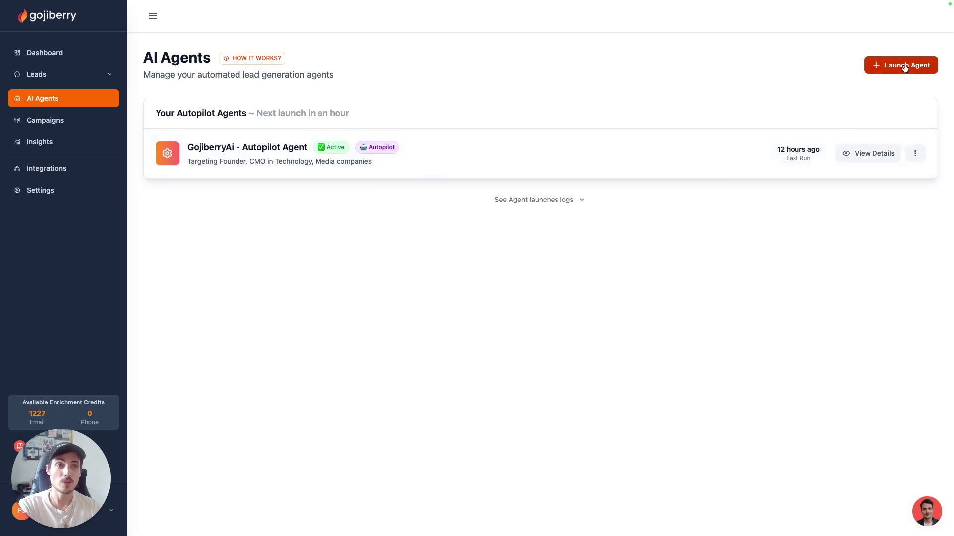
left_click(861, 155)
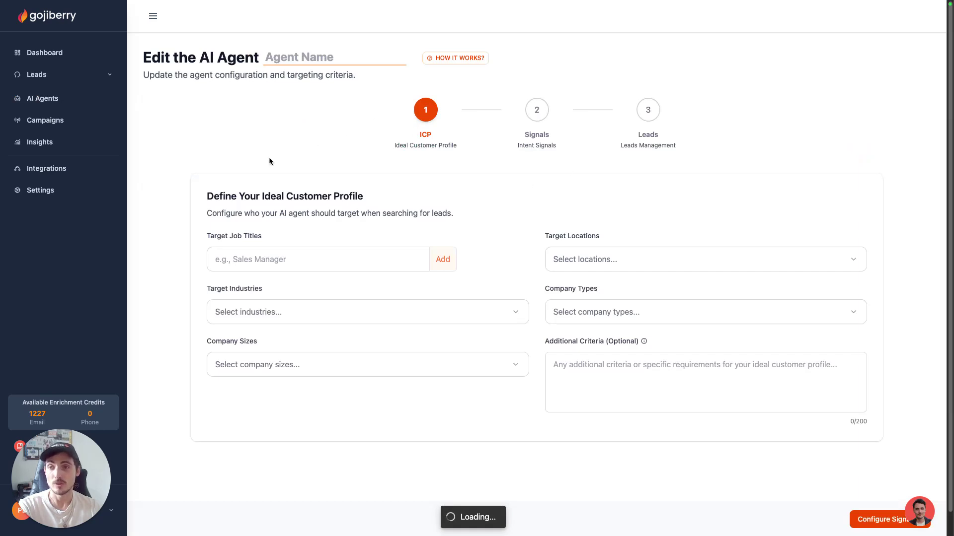
scroll(496, 218, "down", 1)
scroll(497, 217, "down", 1)
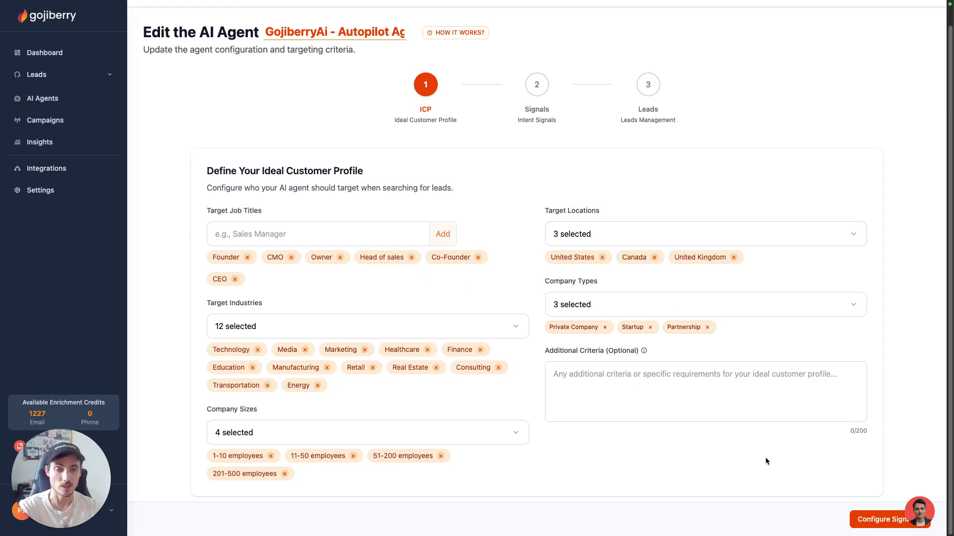
Advance to the Signals step, drag the Best Practices tips aside, and expand Your company signals.
left_click(850, 513)
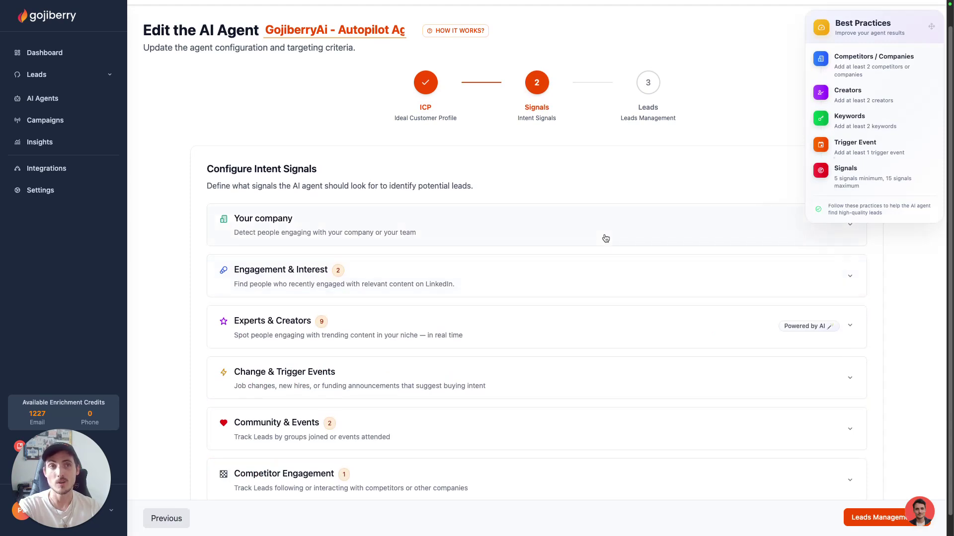
left_click_drag(881, 32, 853, 39)
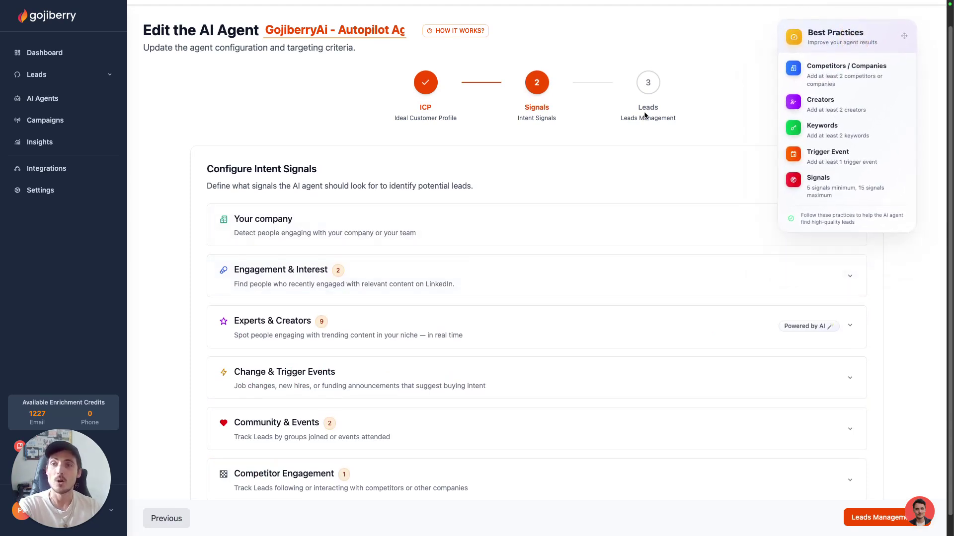
scroll(346, 149, "down", 1)
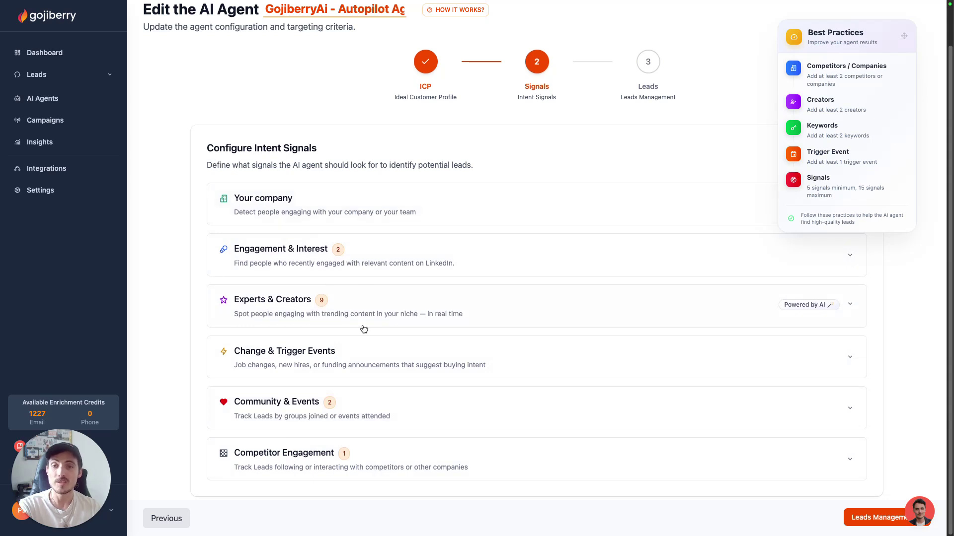
left_click(369, 212)
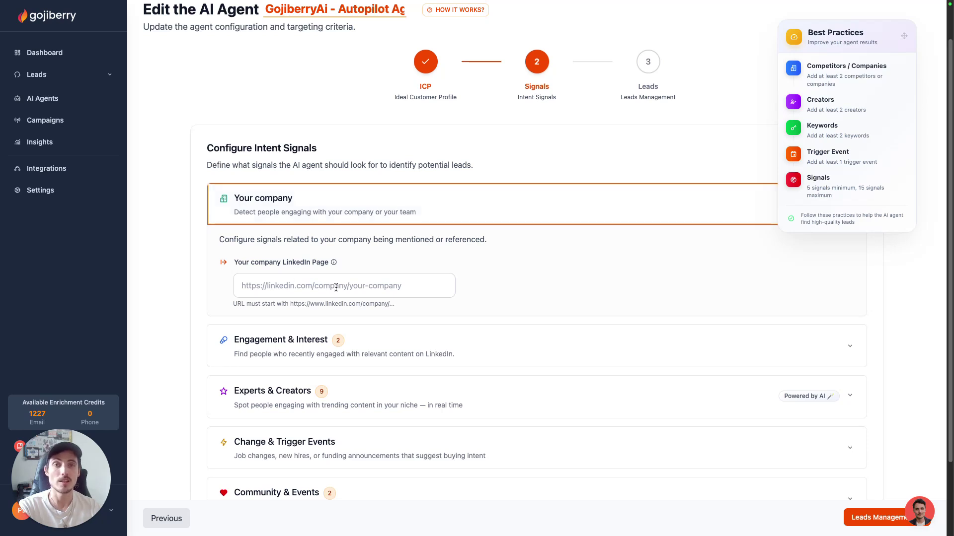
left_click(347, 202)
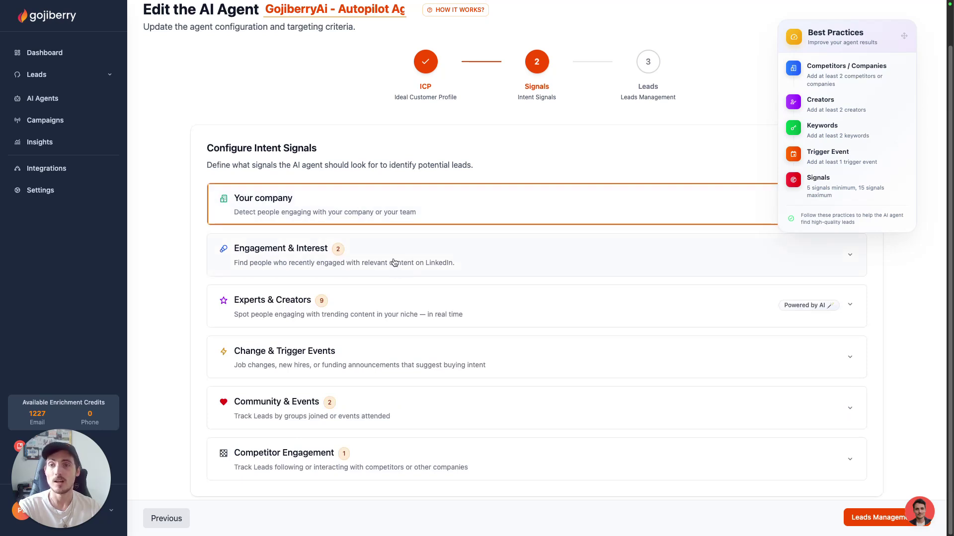
left_click(393, 256)
scroll(447, 264, "down", 1)
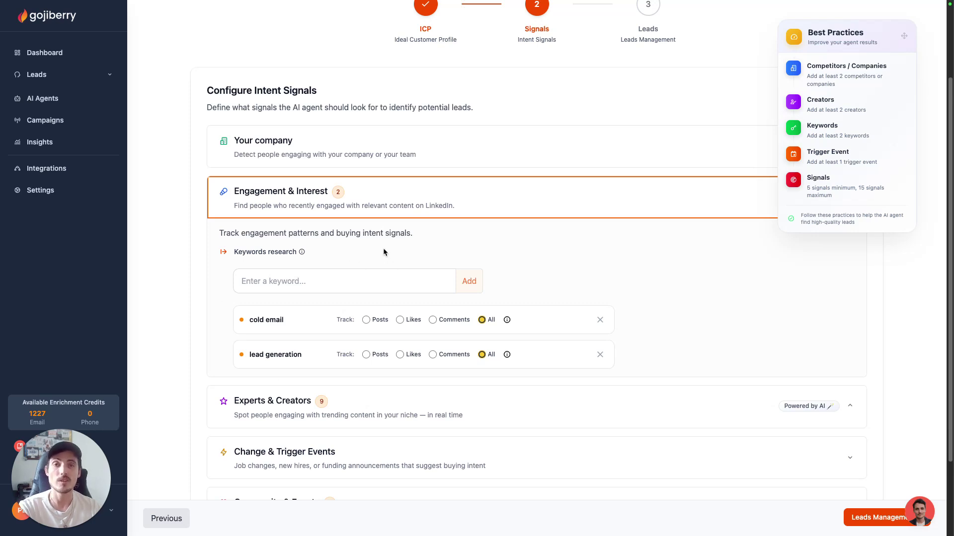
left_click(375, 213)
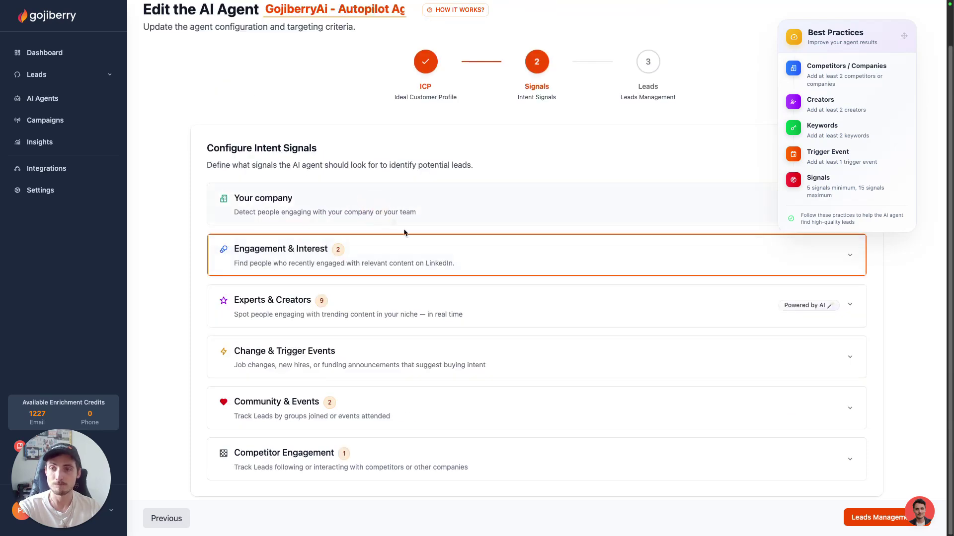
left_click(356, 311)
scroll(399, 298, "down", 2)
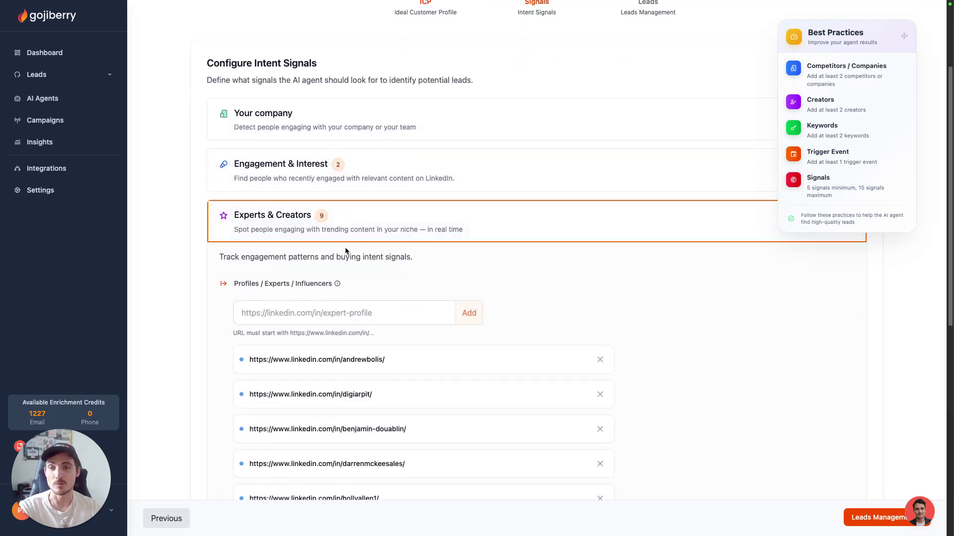
scroll(489, 268, "down", 4)
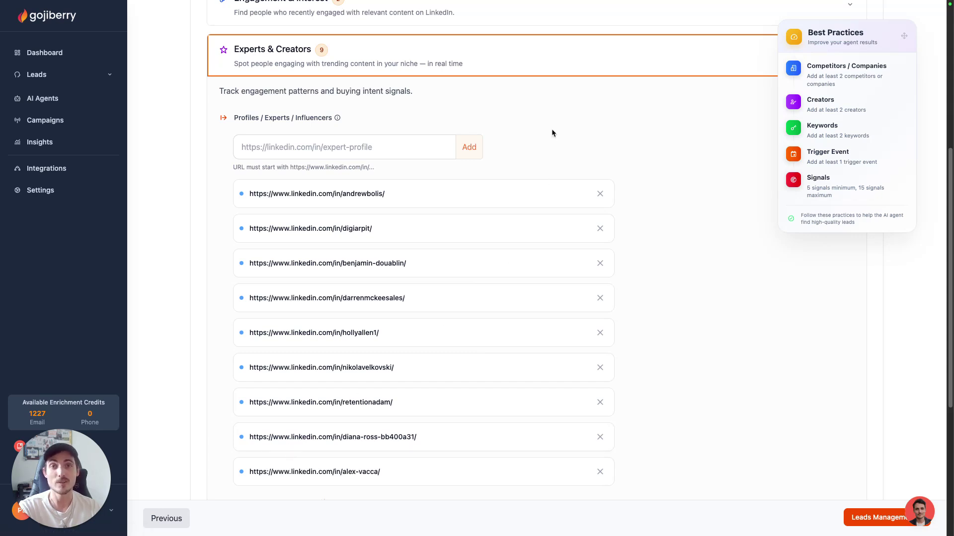
left_click(447, 72)
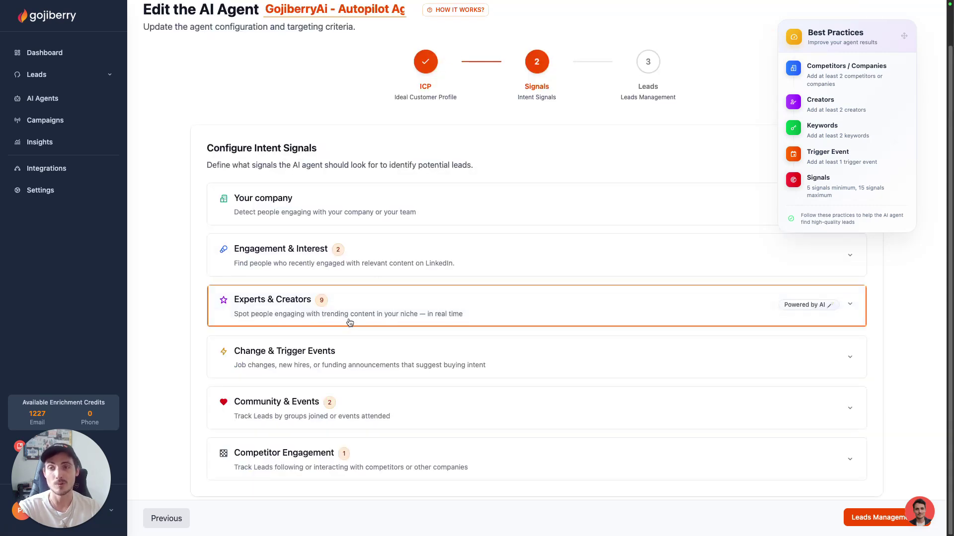
left_click(353, 357)
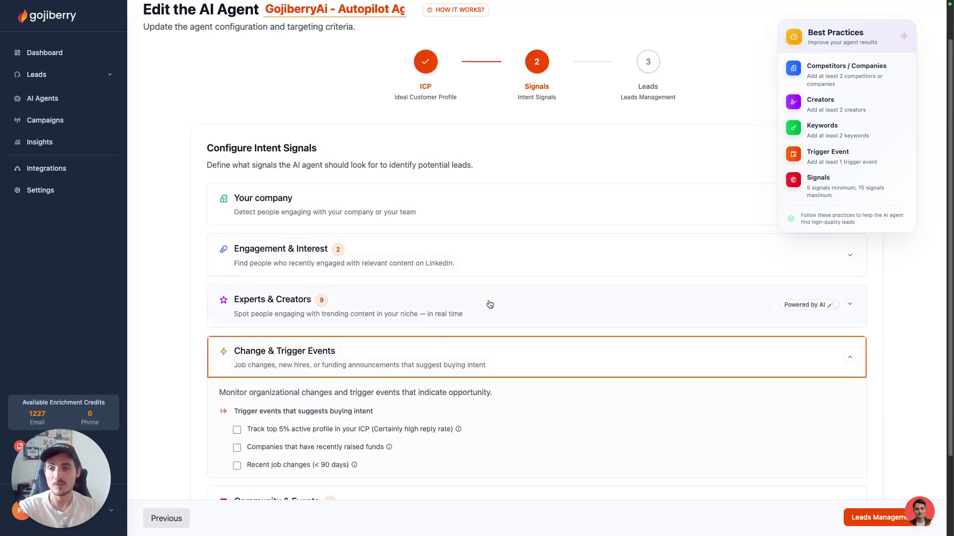
scroll(488, 304, "down", 2)
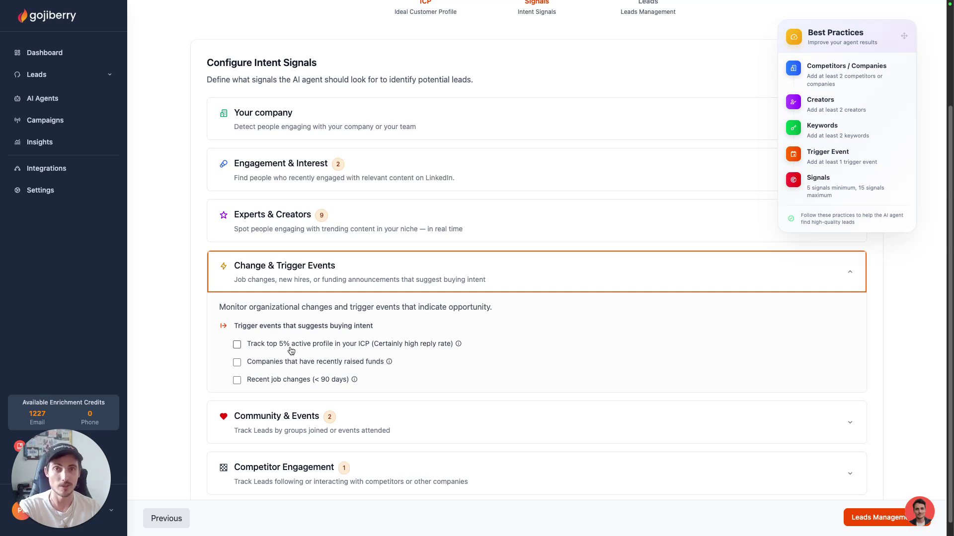
Collapse Change & Trigger Events and expand Community & Events to see its 'lead generation' keywords.
left_click(379, 282)
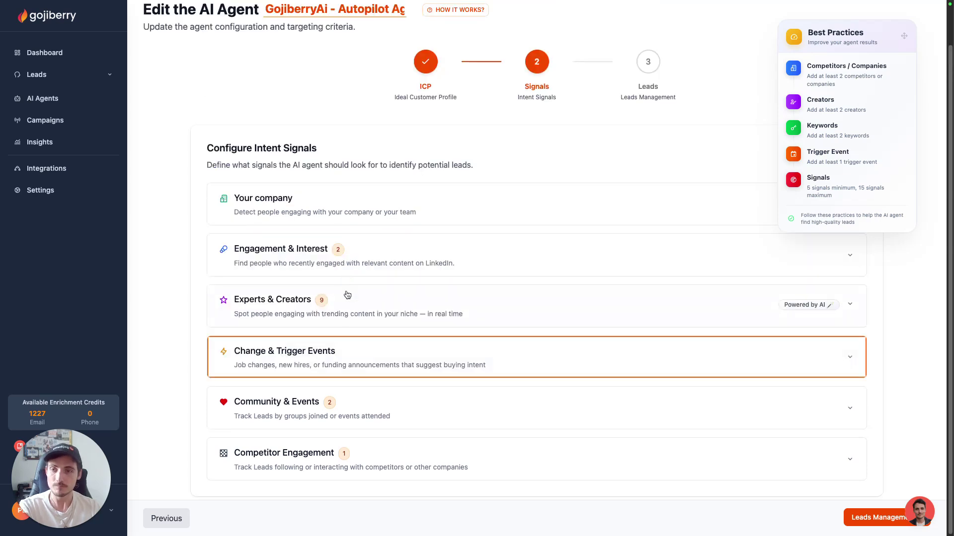
left_click(329, 402)
scroll(379, 362, "down", 2)
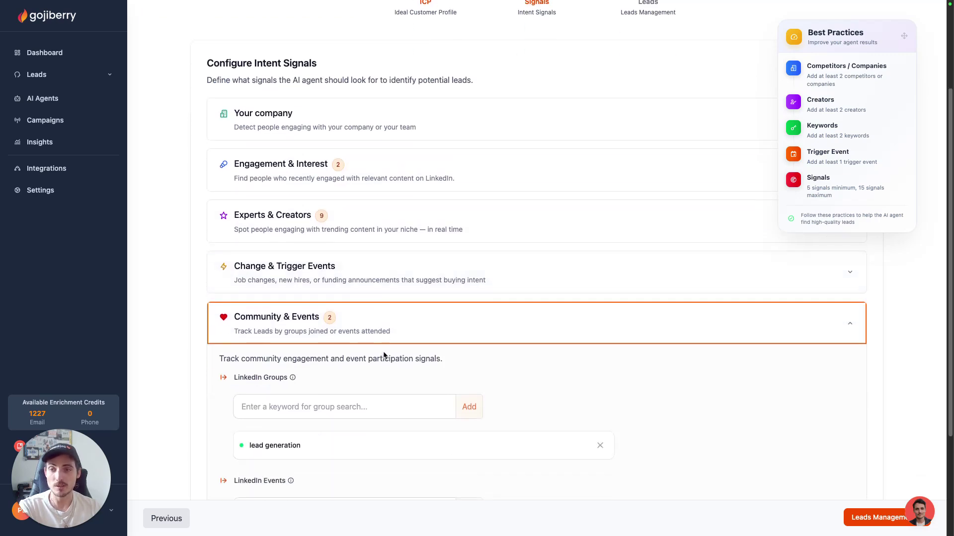
scroll(383, 355, "down", 2)
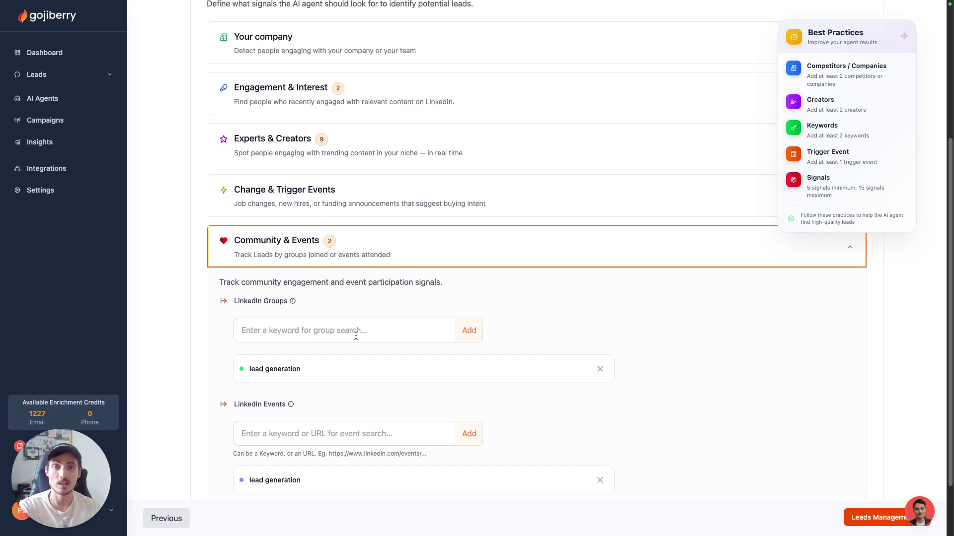
scroll(356, 335, "down", 3)
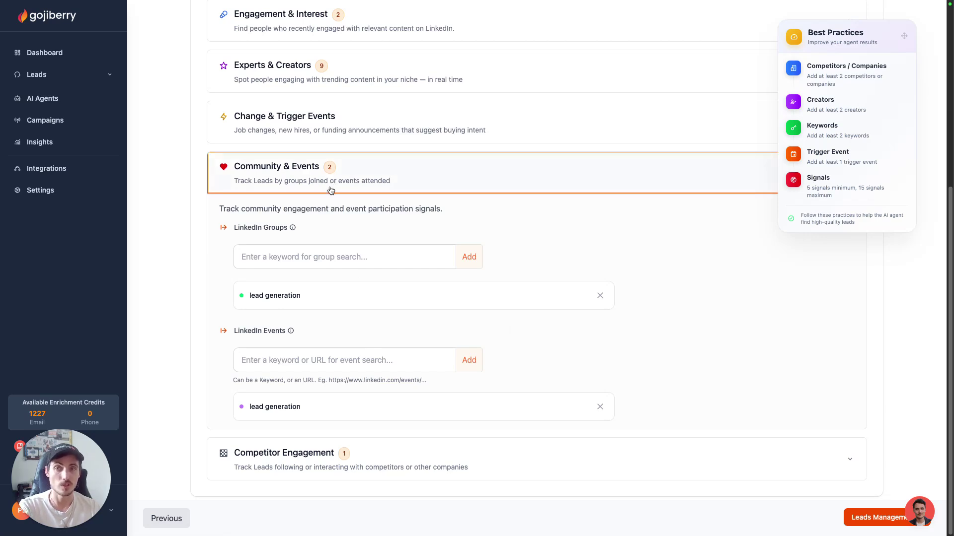
Collapse Community & Events, view Competitor Engagement's rb2b LinkedIn company URL, then collapse it.
left_click(336, 181)
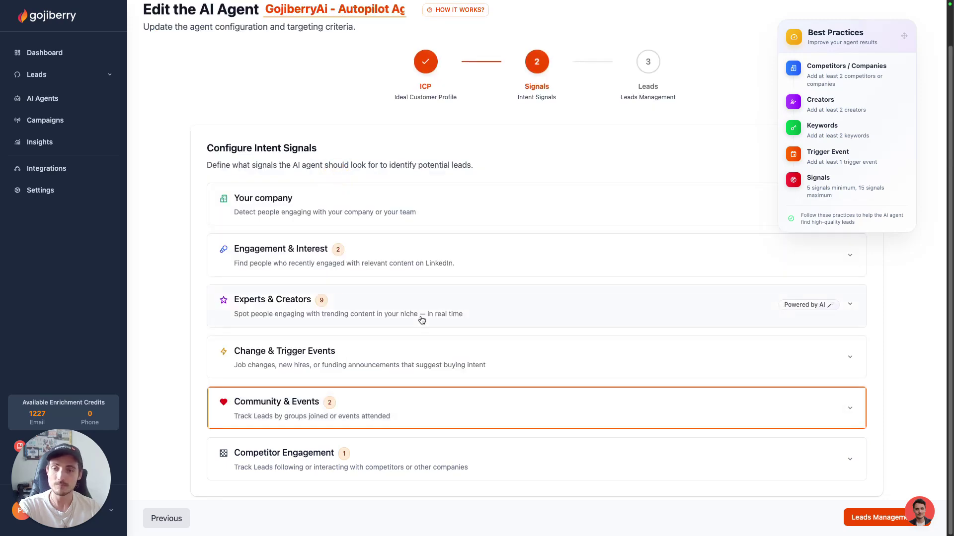
left_click(400, 441)
scroll(459, 369, "down", 4)
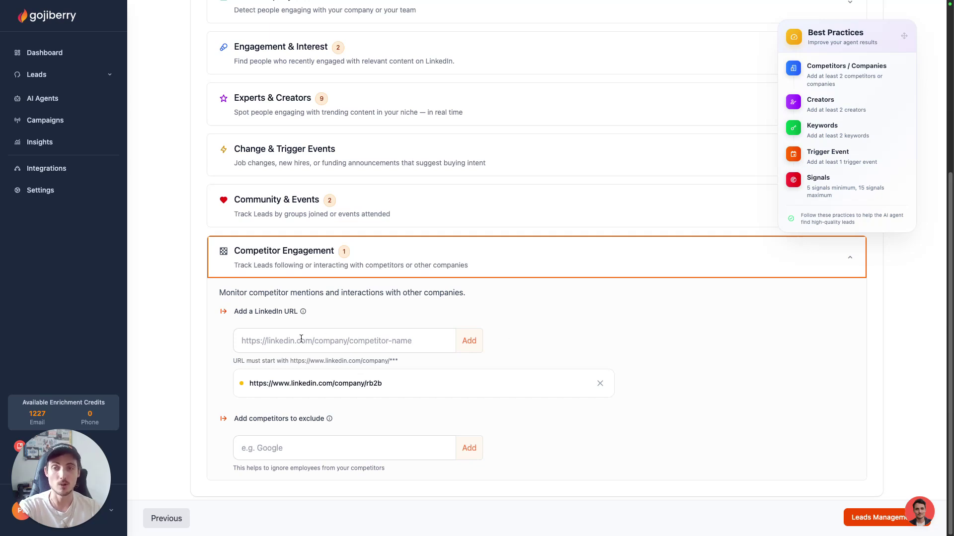
left_click(503, 273)
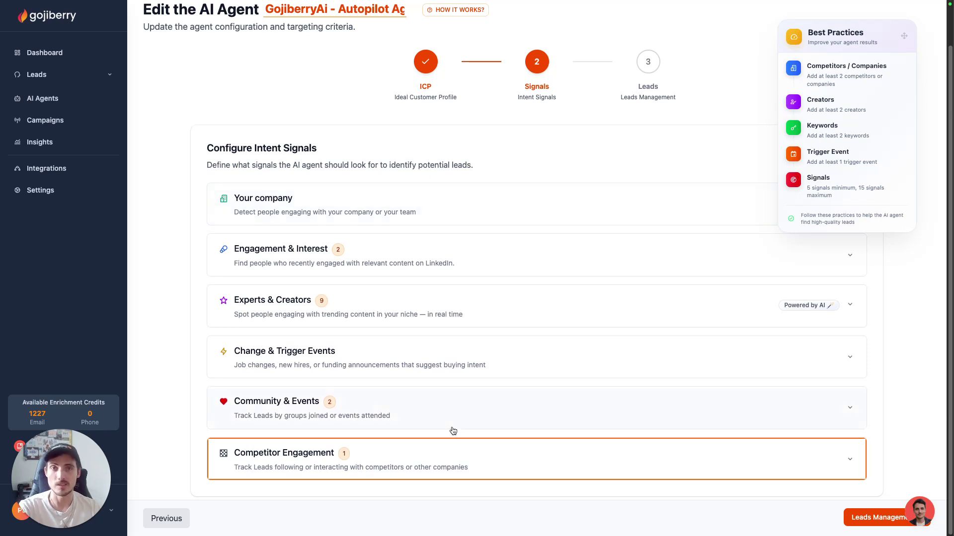
Keep 'test' as the lead list in Leads Management, save the agent, and dismiss the confirmation.
left_click(851, 520)
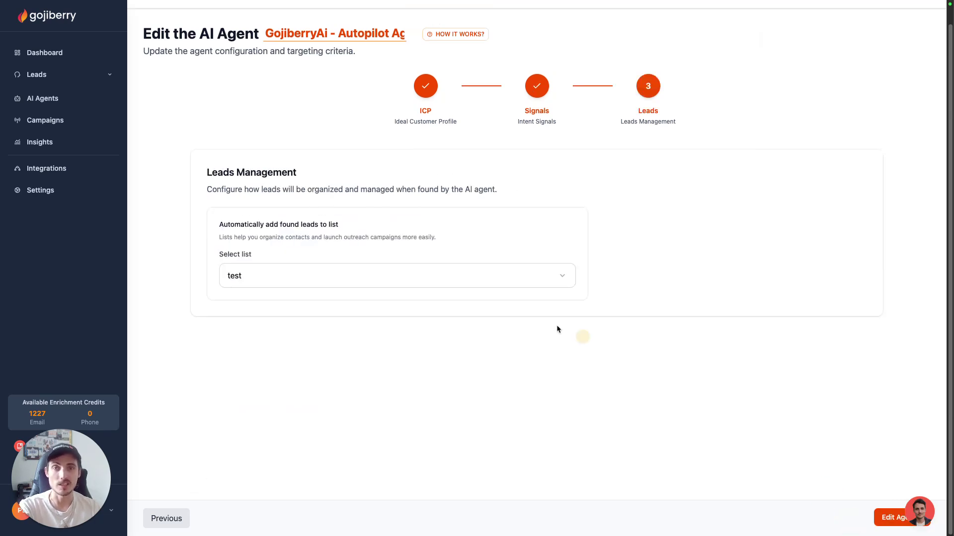
left_click(362, 277)
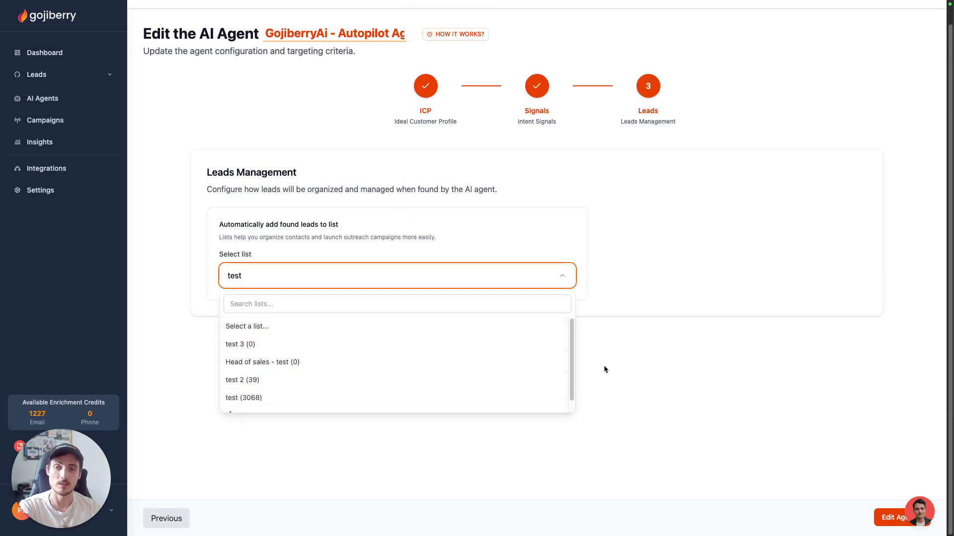
left_click(635, 362)
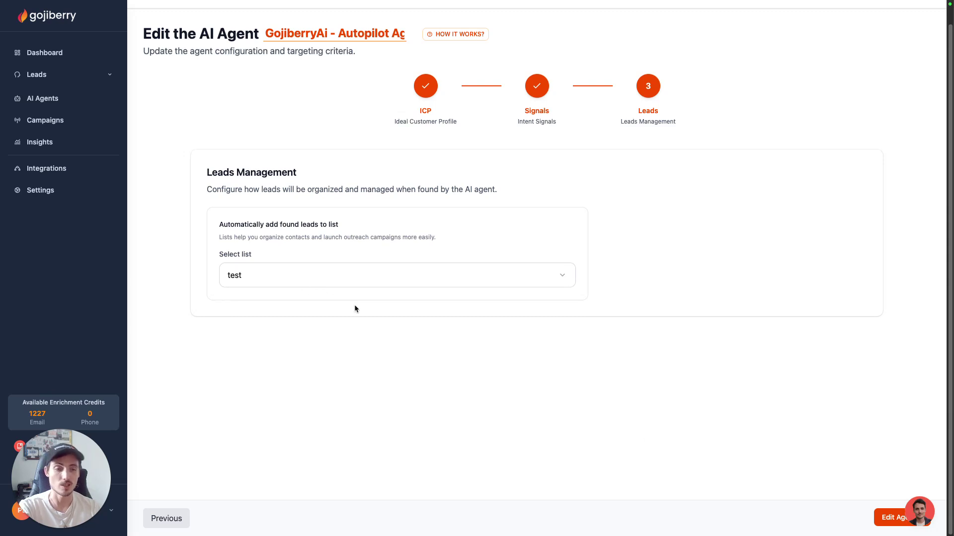
left_click(886, 522)
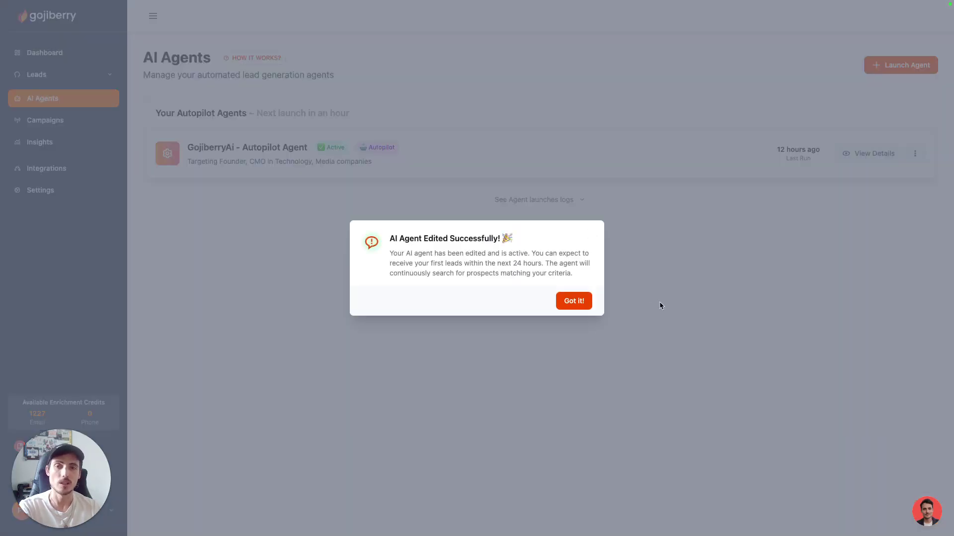
left_click(569, 303)
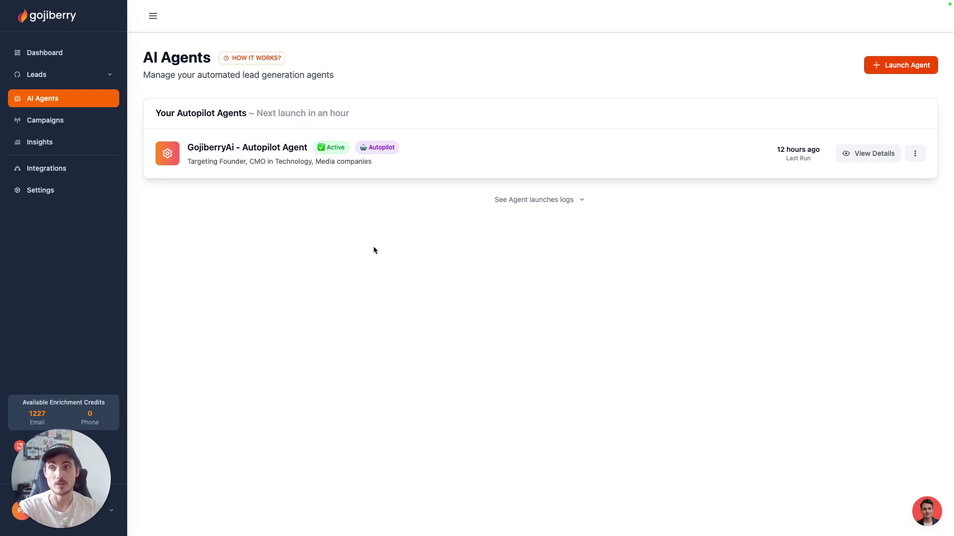
Filter the Leads Inbox by AI Score to Ready to Engage, leaving 348 leads.
left_click(70, 74)
left_click(64, 94)
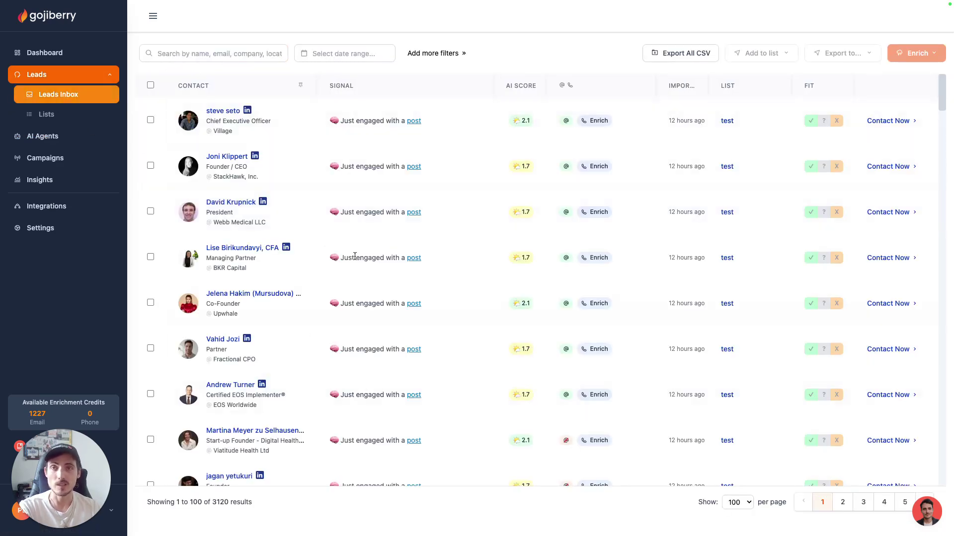
left_click(446, 54)
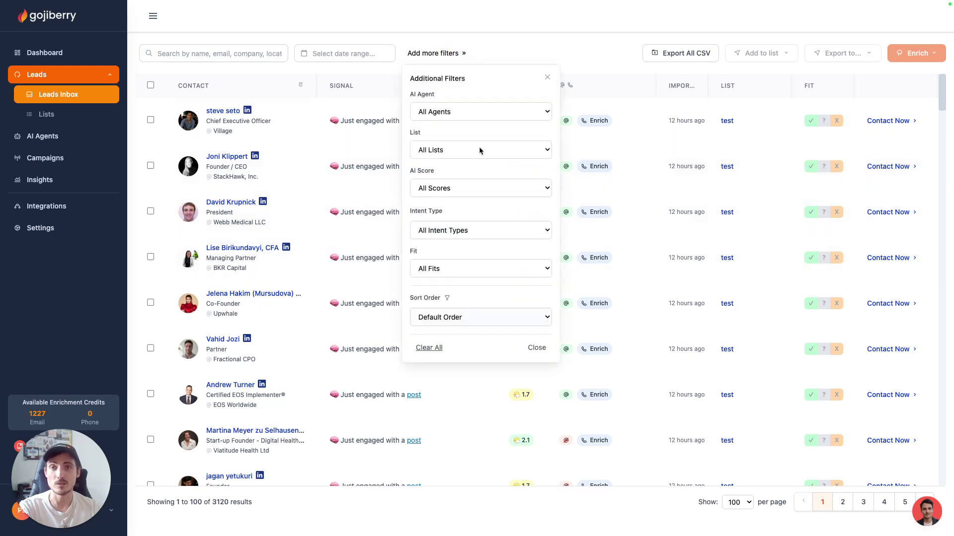
left_click(450, 189)
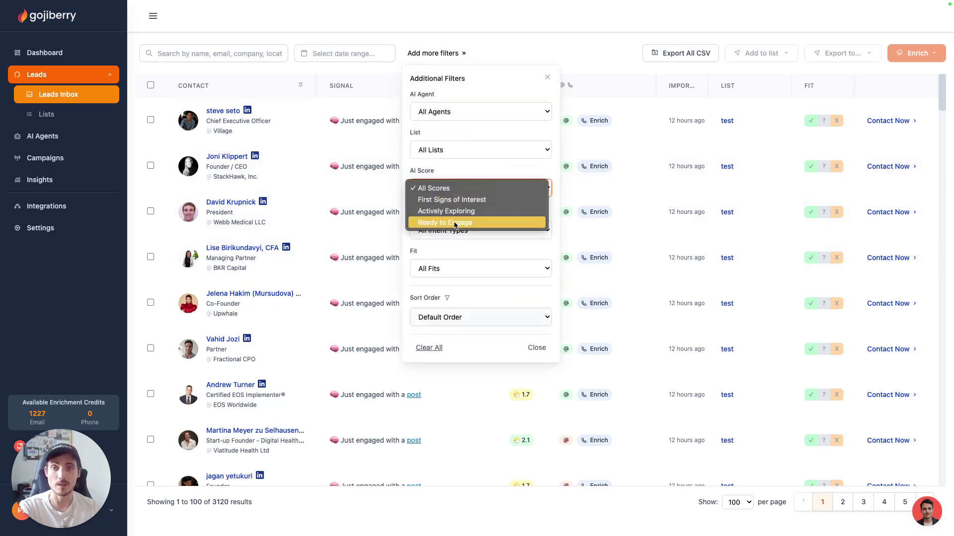
left_click(436, 224)
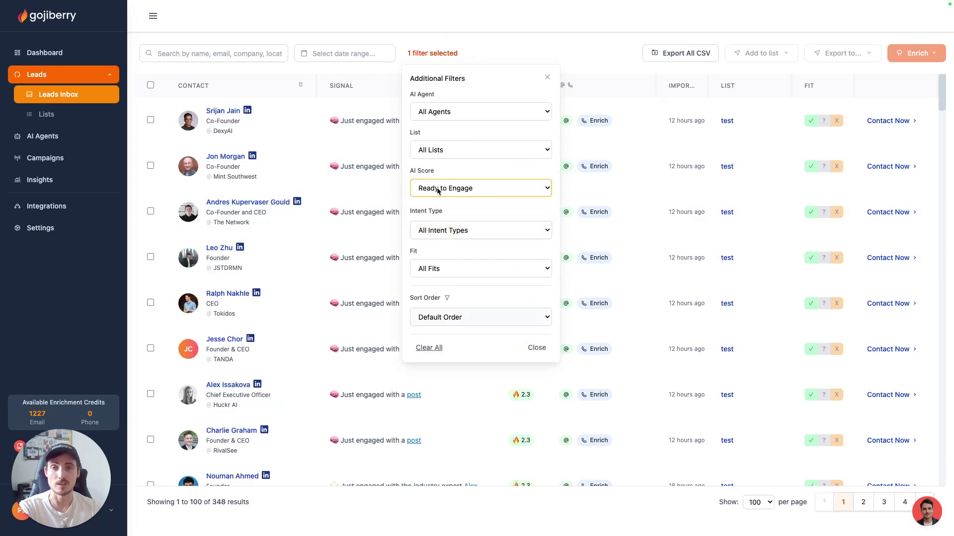
left_click(536, 348)
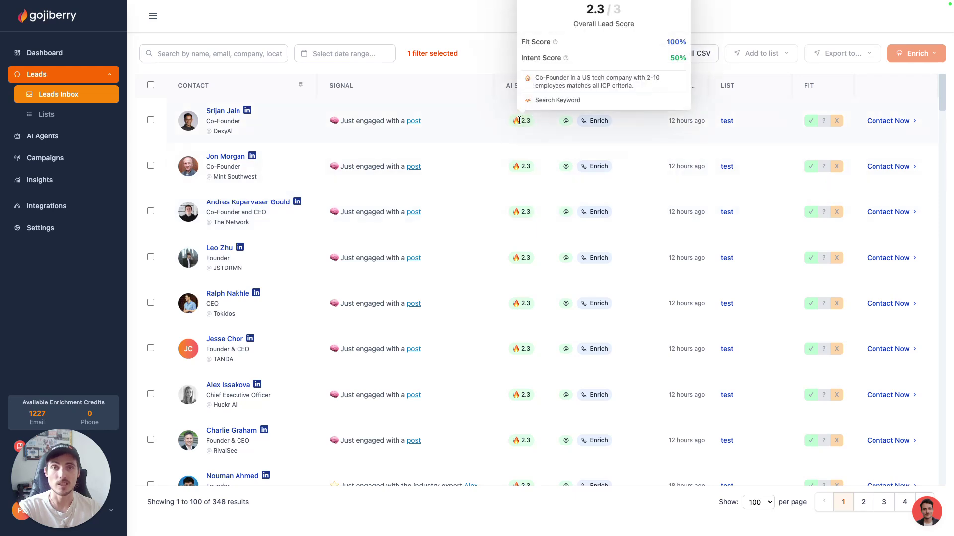
Inspect a lead's 2.3 AI score breakdown, then dismiss it.
left_click(521, 212)
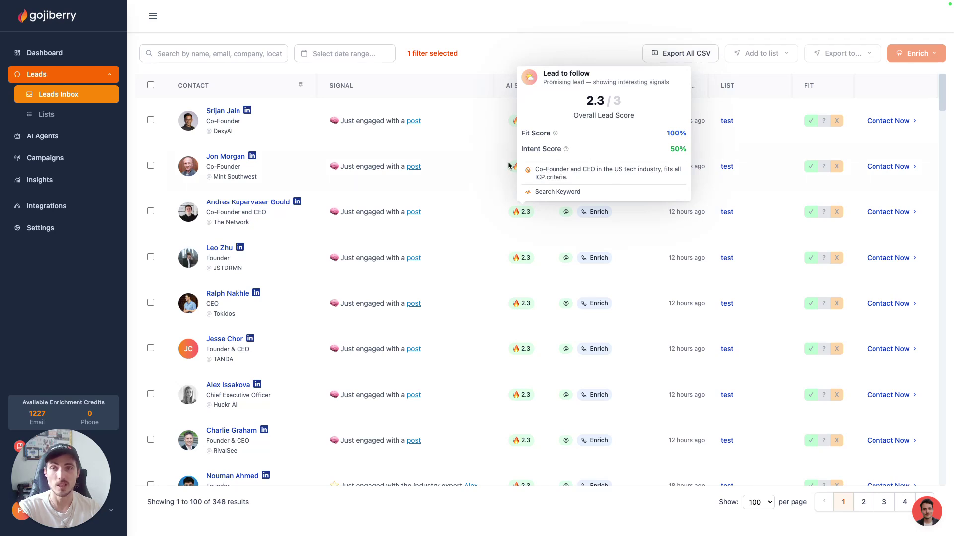
left_click(498, 53)
scroll(521, 285, "down", 3)
scroll(503, 274, "up", 2)
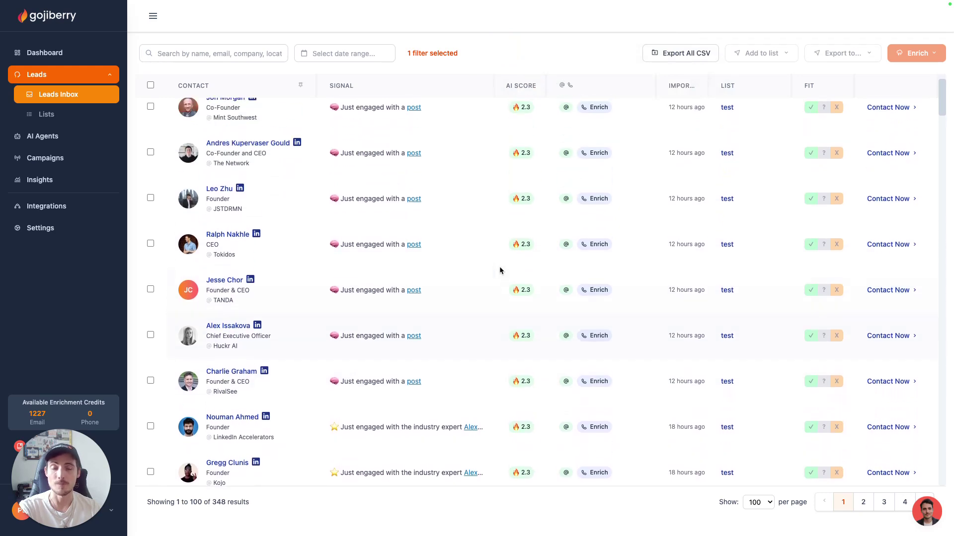